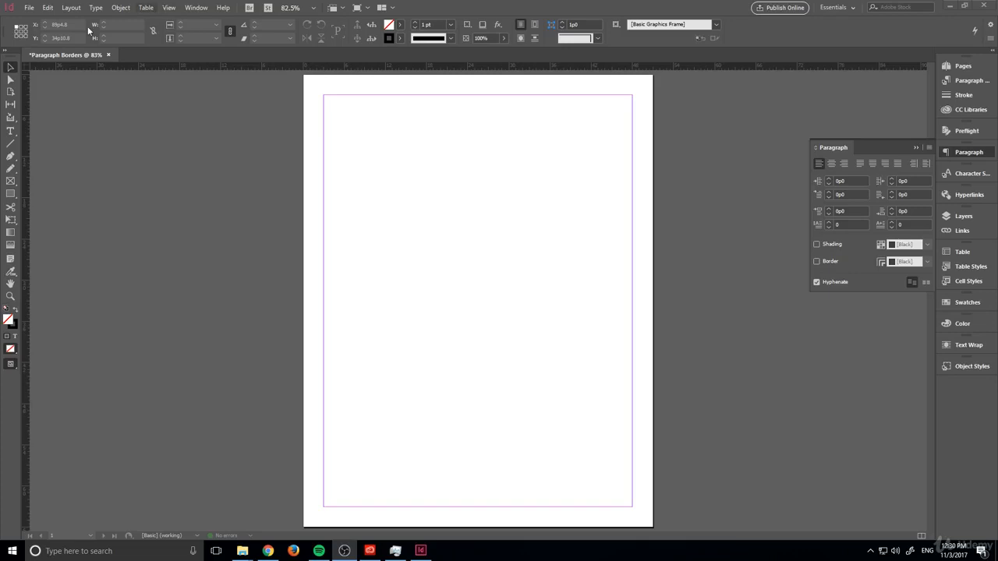
Create a text frame about 43p0 wide and 32p10 high across the page's upper half and fill it with placeholder text
left_click(10, 131)
mouse_move(332, 100)
left_mouse_down()
mouse_move(580, 239)
mouse_move(627, 325)
left_mouse_up()
right_click(532, 214)
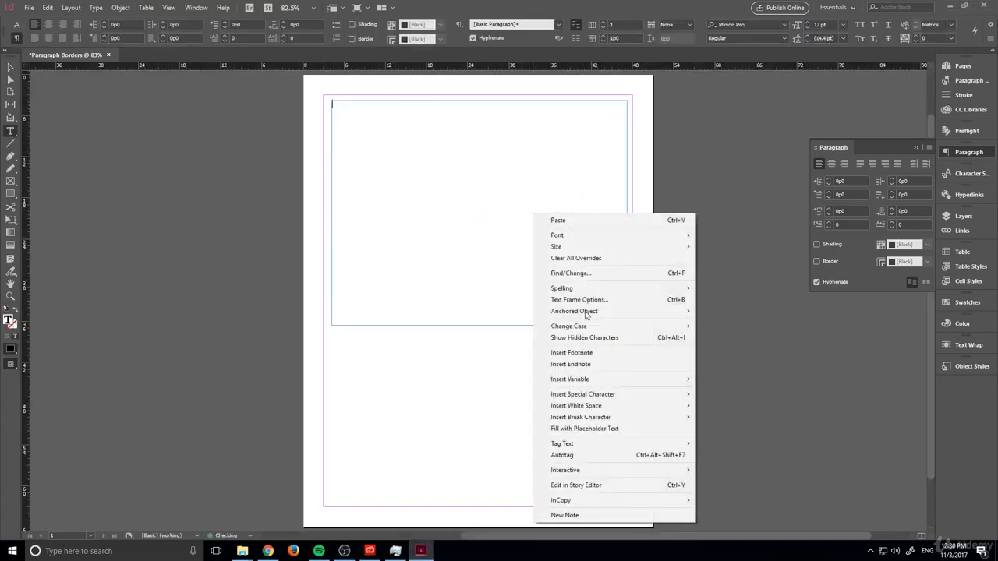
left_click(599, 428)
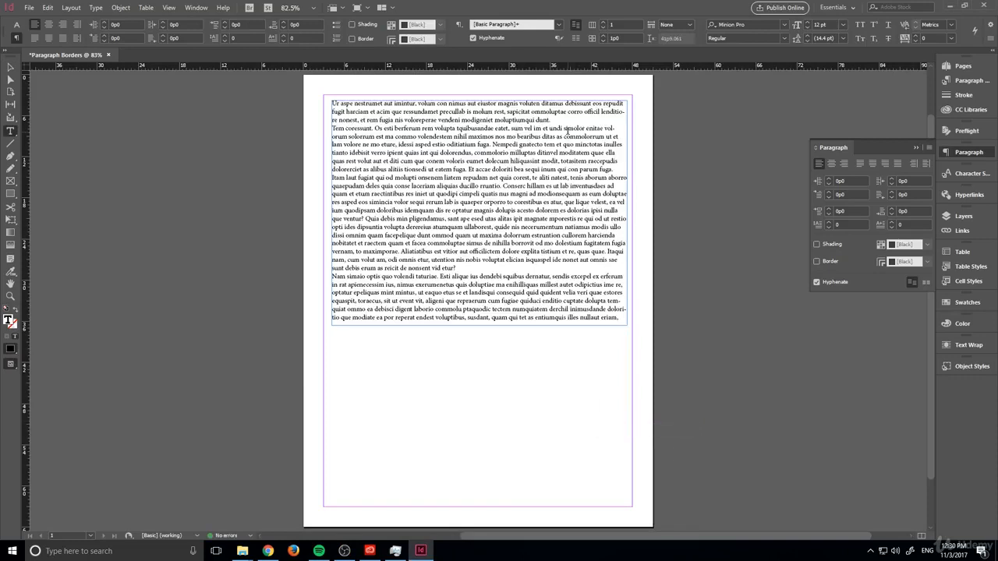
Give the text frame a 4 pt stroke and view the page in preview mode without guides
left_click(11, 69)
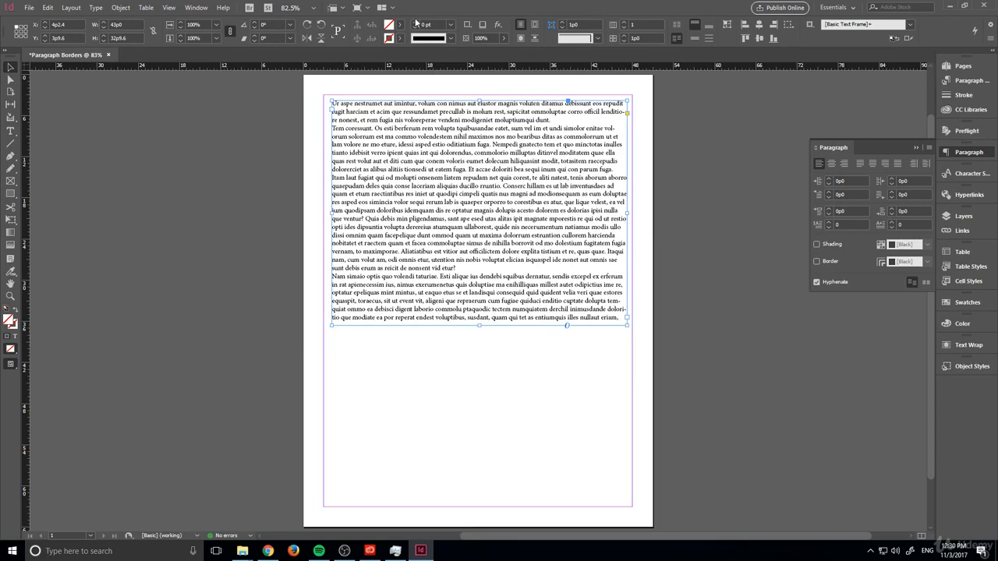
left_click(415, 21)
left_click(415, 21)
left_click(415, 21)
left_click(414, 21)
left_click(293, 130)
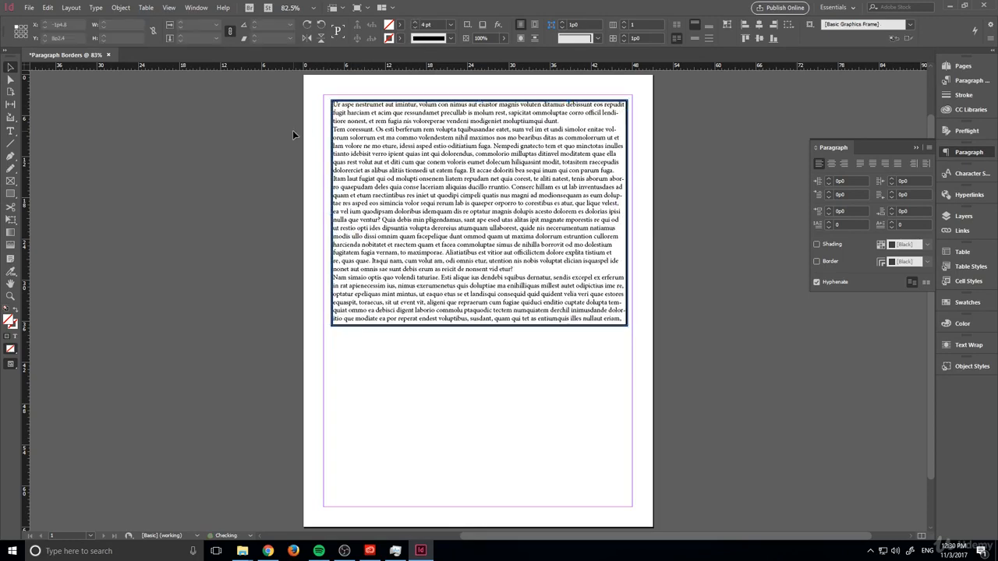
key("w")
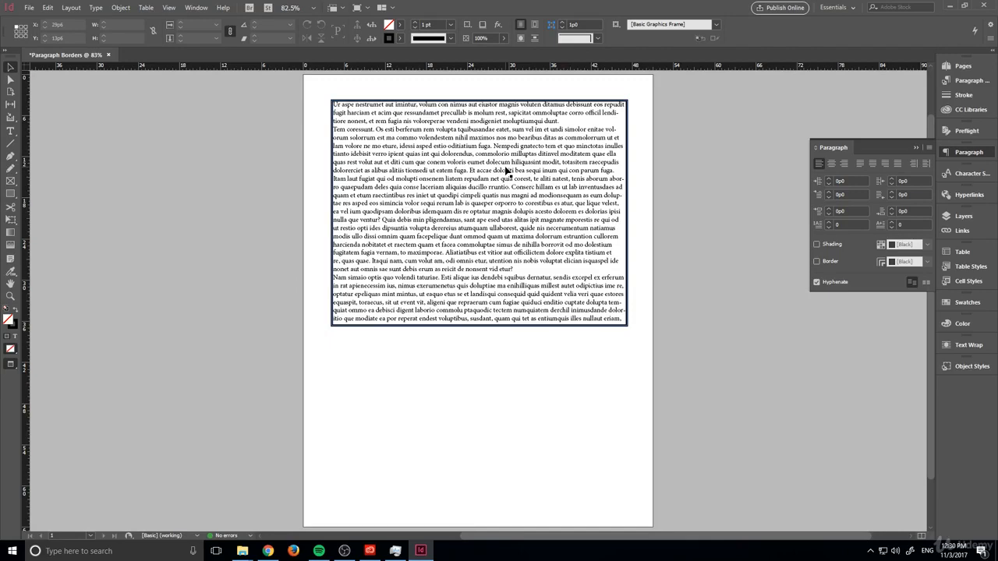
Insert a blank line between each pair of neighbouring paragraphs in the text frame
double_click(567, 123)
key("Return")
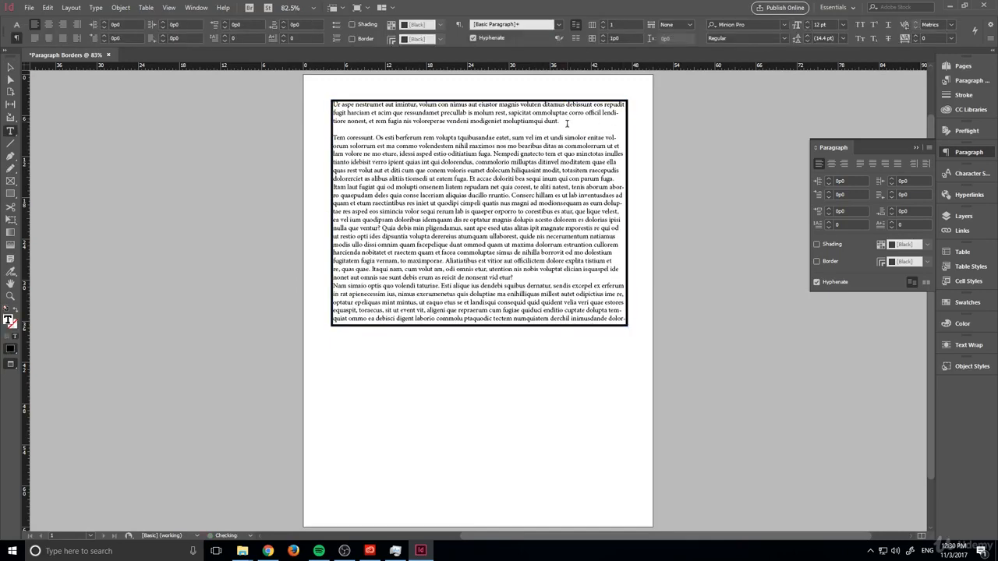
left_click(614, 187)
key("Return")
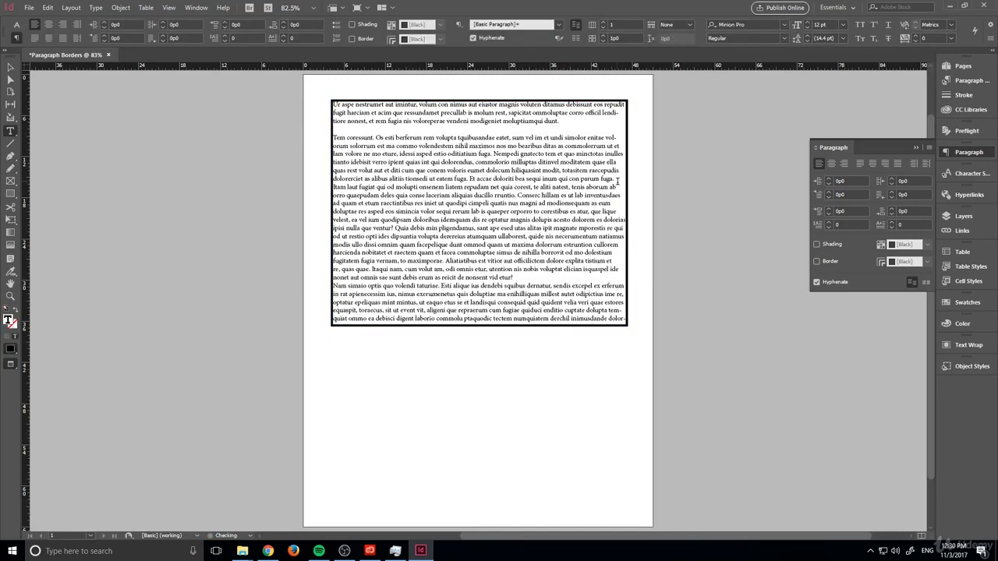
key("Return")
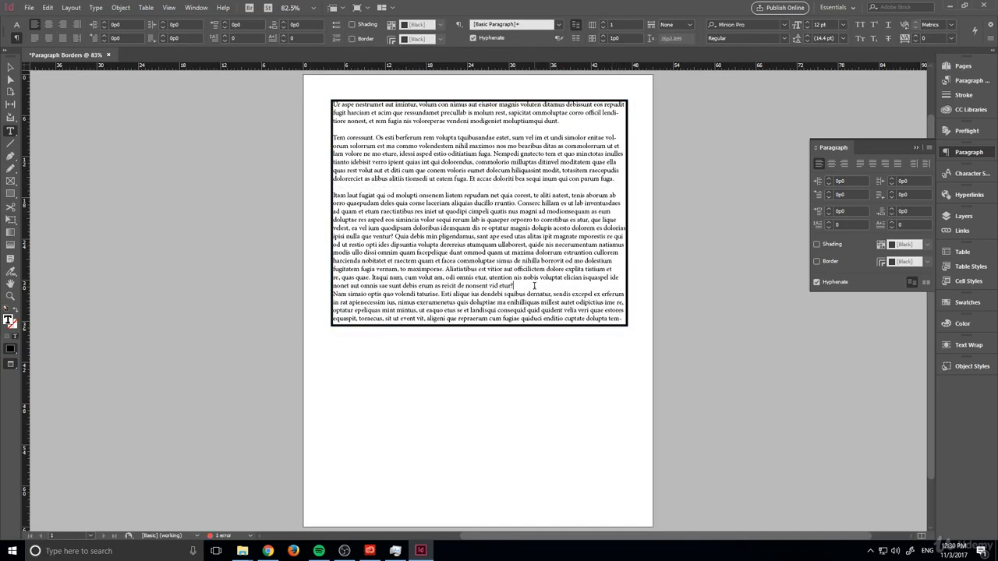
left_click(535, 282)
key("Return")
left_click(9, 67)
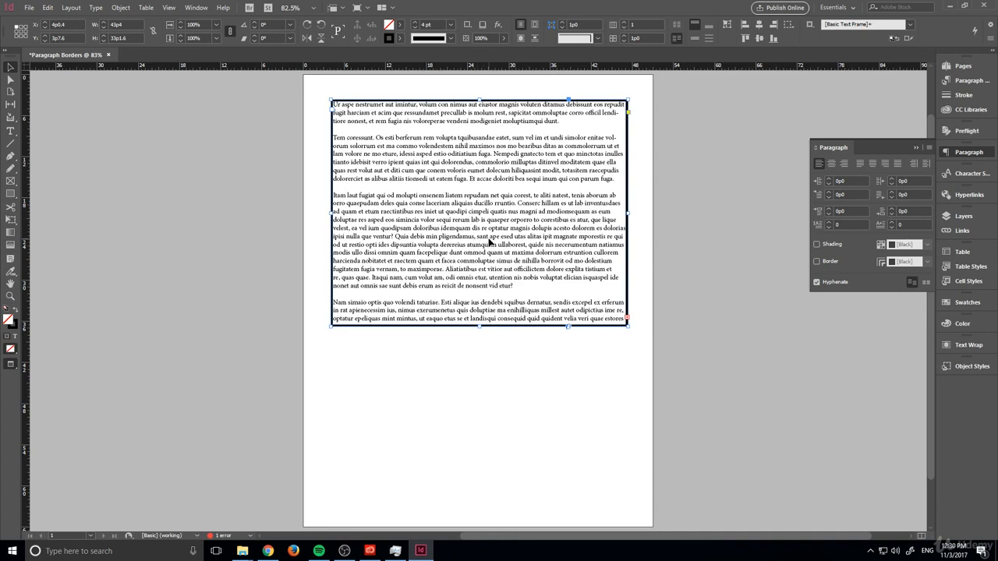
double_click(511, 121)
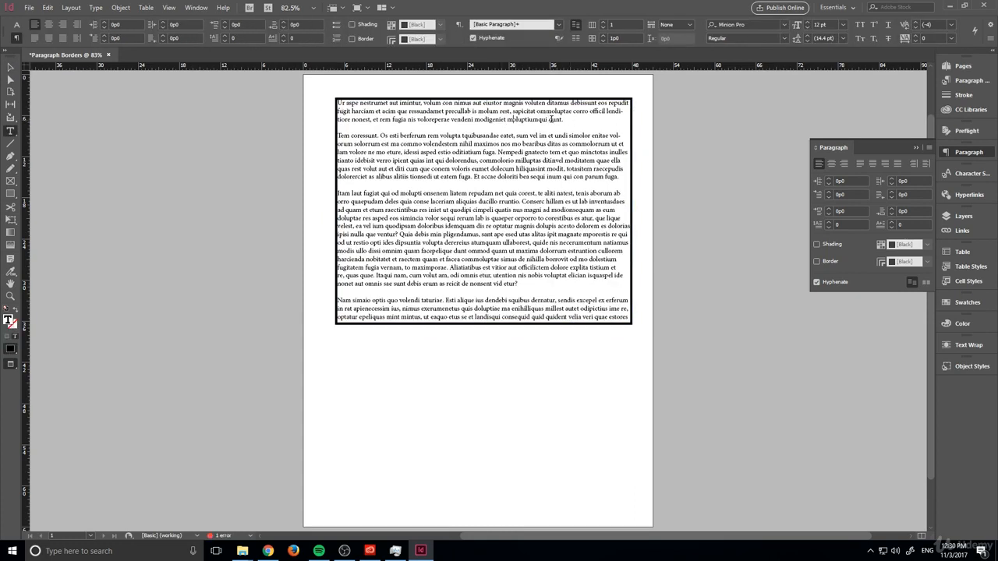
left_click_drag(563, 119, 417, 119)
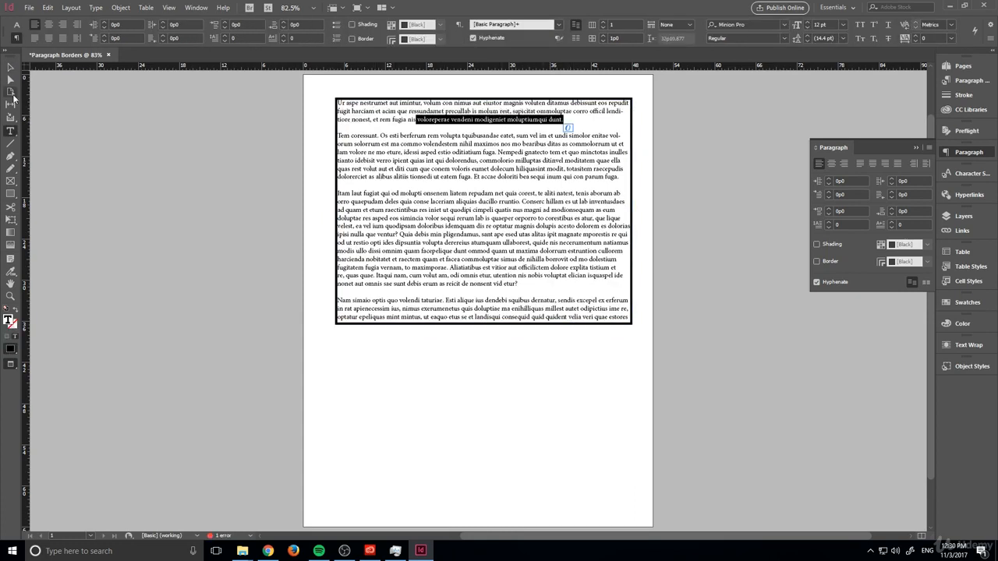
left_click(10, 68)
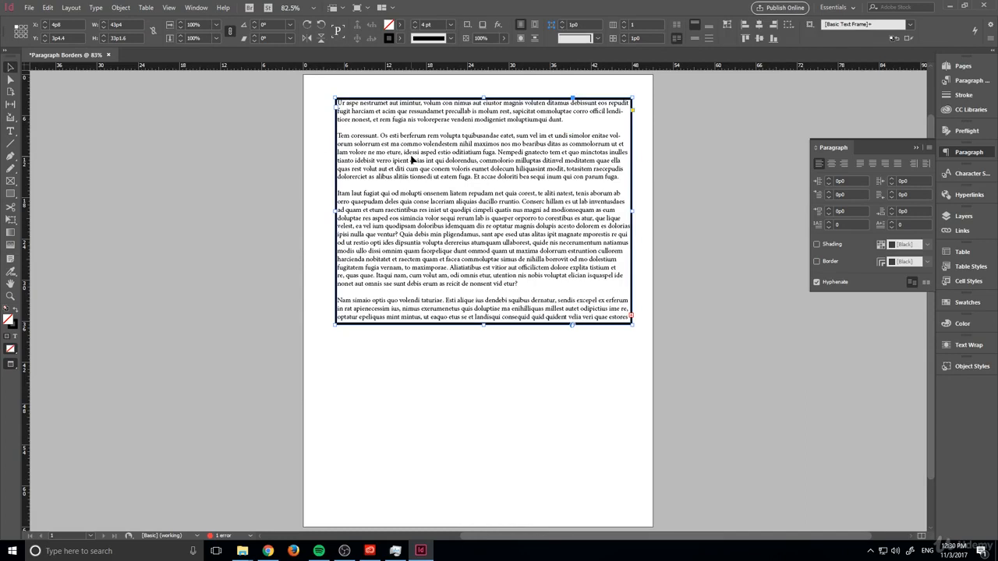
Set the text frame's stroke weight to 0 pt and deselect the frame
left_click(401, 25)
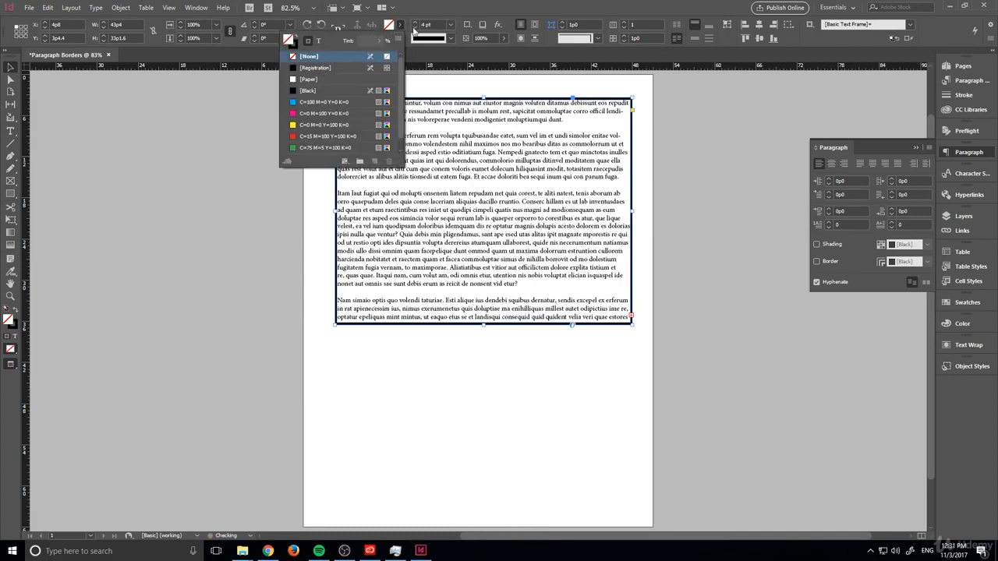
left_click(415, 27)
left_click(415, 27)
left_click(415, 27)
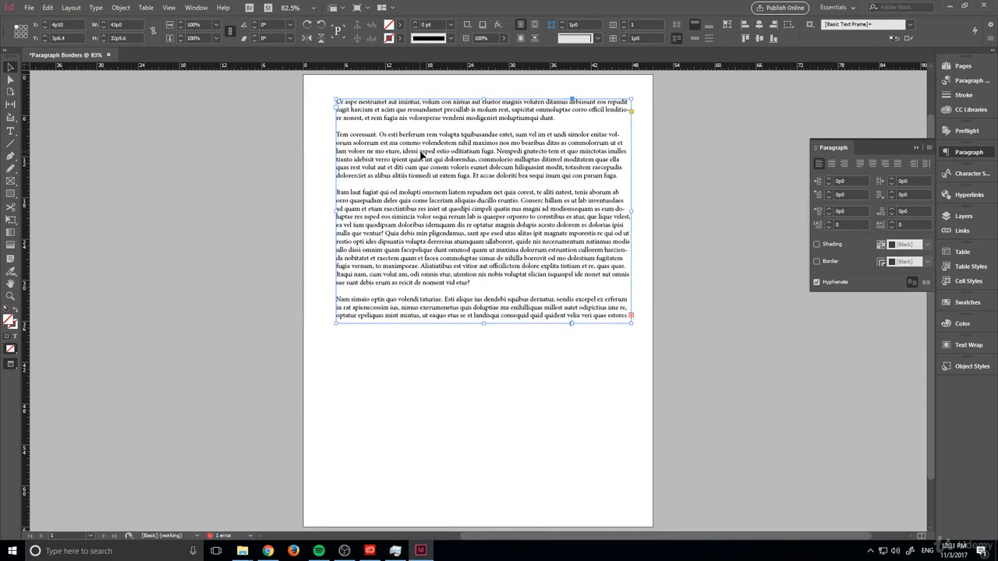
left_click(310, 204)
left_click(372, 245)
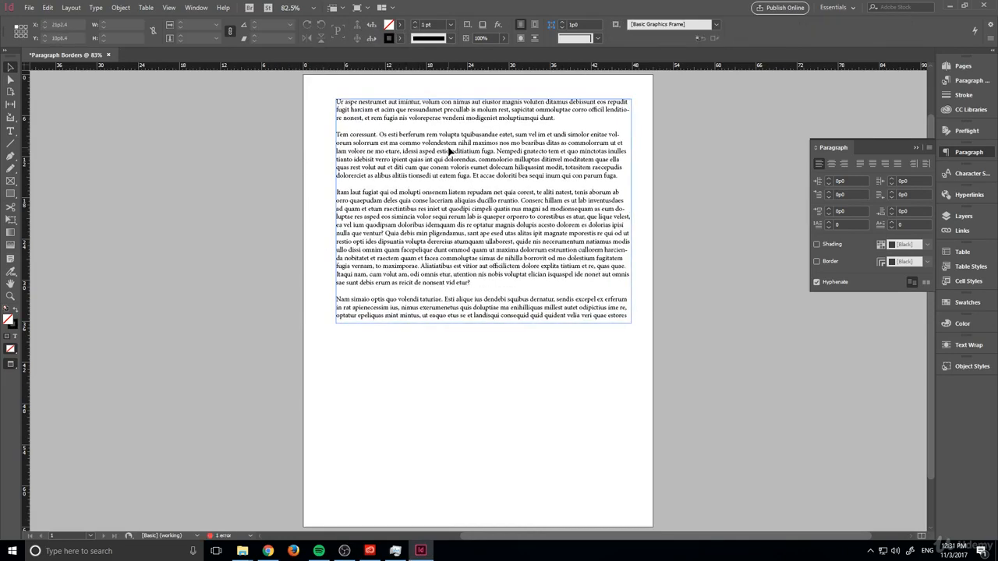
double_click(488, 116)
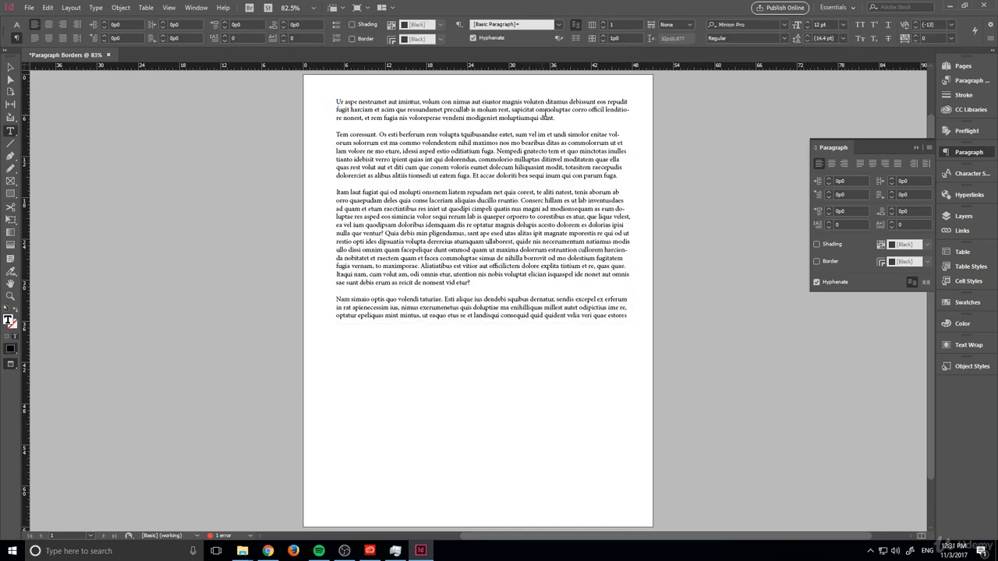
left_click_drag(555, 118, 531, 118)
left_click(512, 102)
left_click(194, 7)
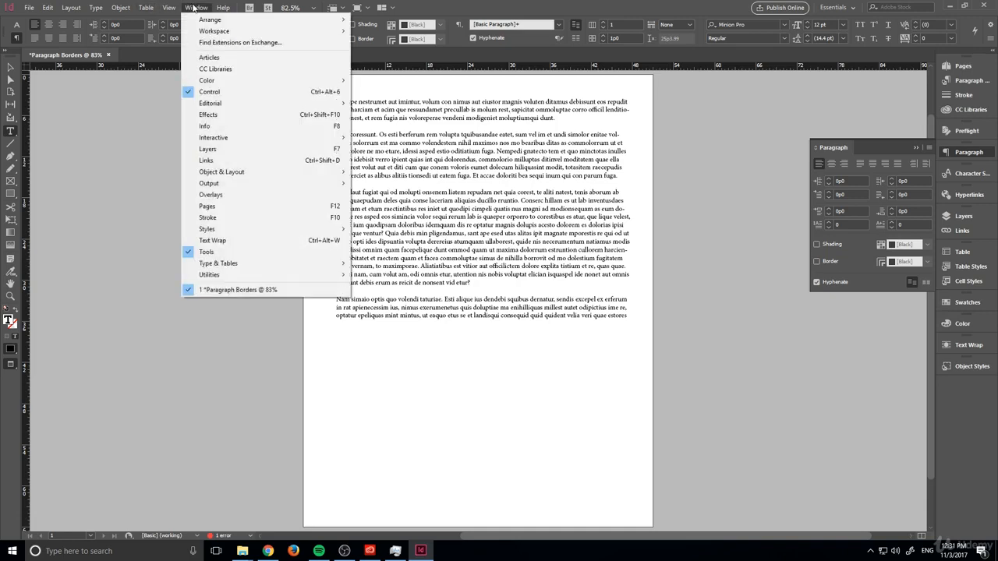
mouse_move(231, 265)
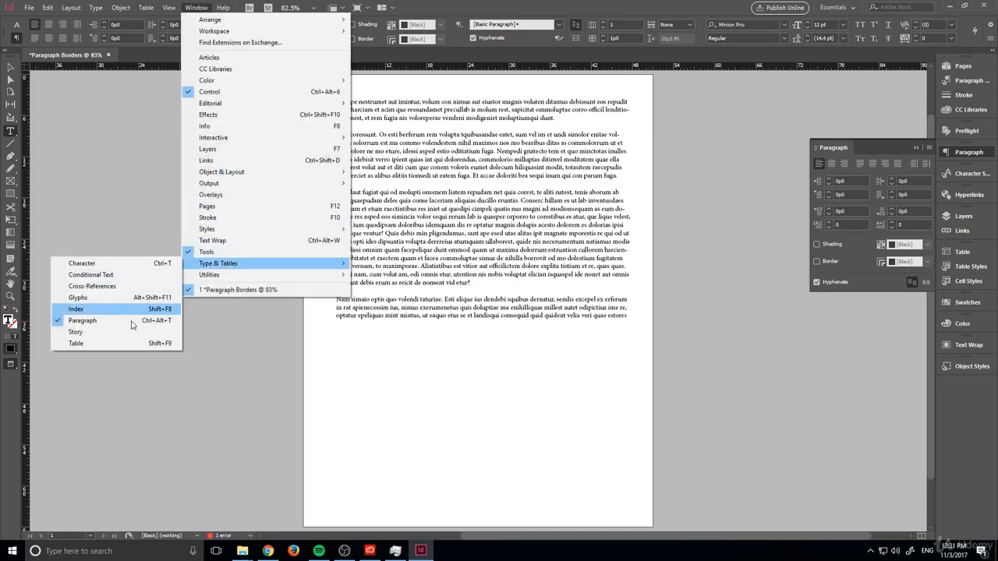
left_click(453, 164)
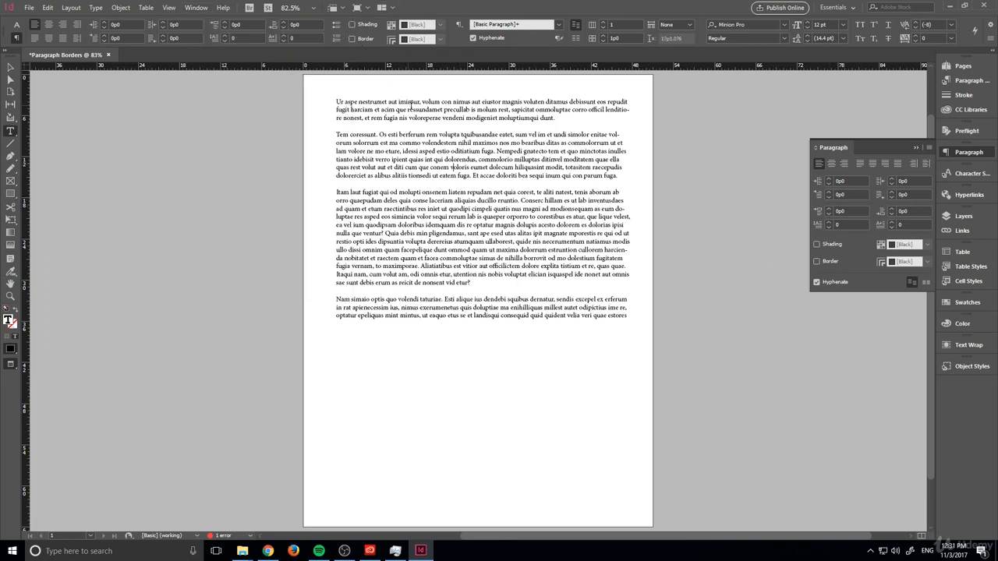
Turn on the paragraph border for the first paragraph and open its border settings beside the text
left_click(352, 39)
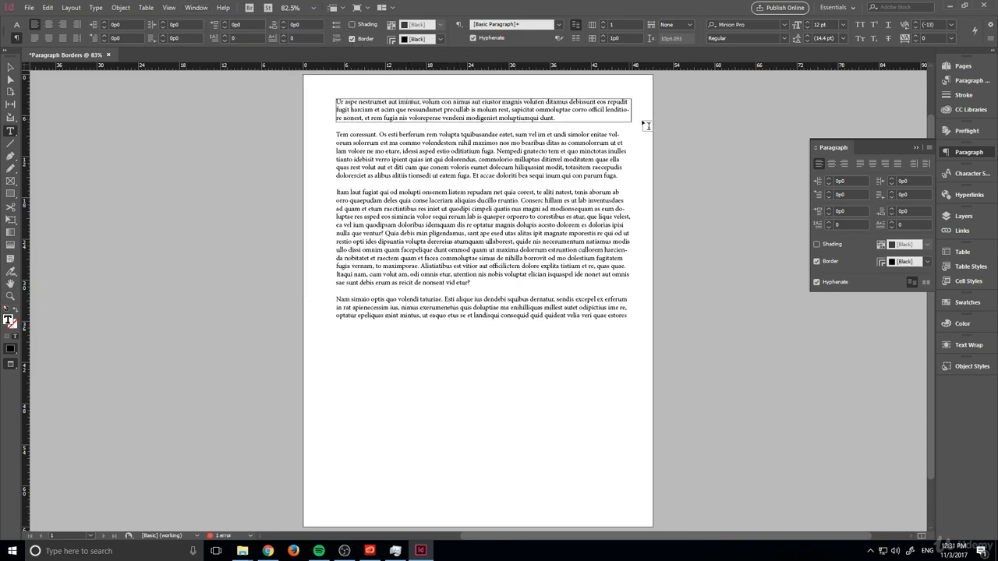
left_click(392, 42, "alt")
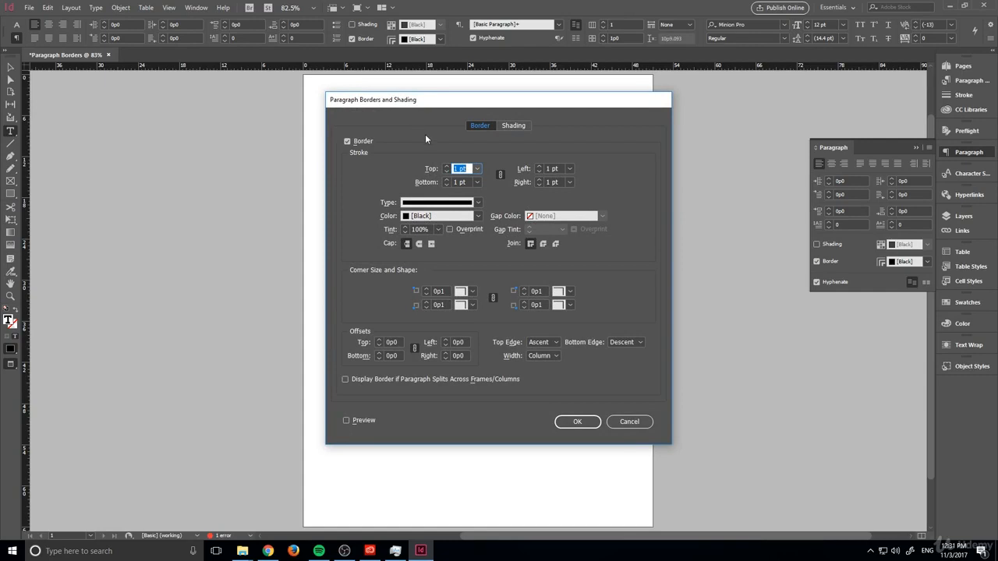
left_click_drag(483, 101, 788, 77)
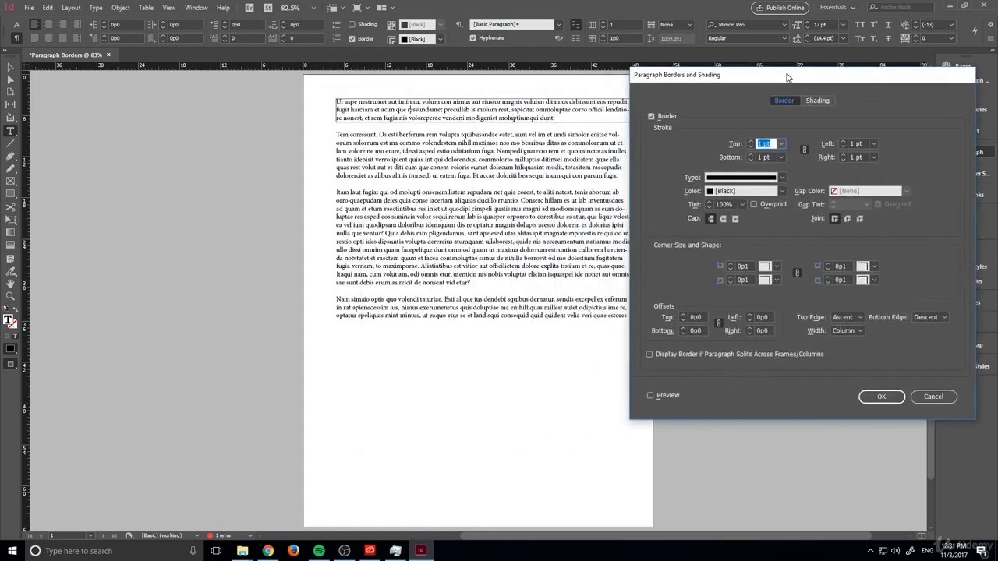
Unlink the border's stroke weights and set the left side to 4 pt and the other three sides to 1 pt
left_click(752, 142)
left_click(752, 142)
left_click(805, 150)
left_click(752, 148)
left_click(752, 147)
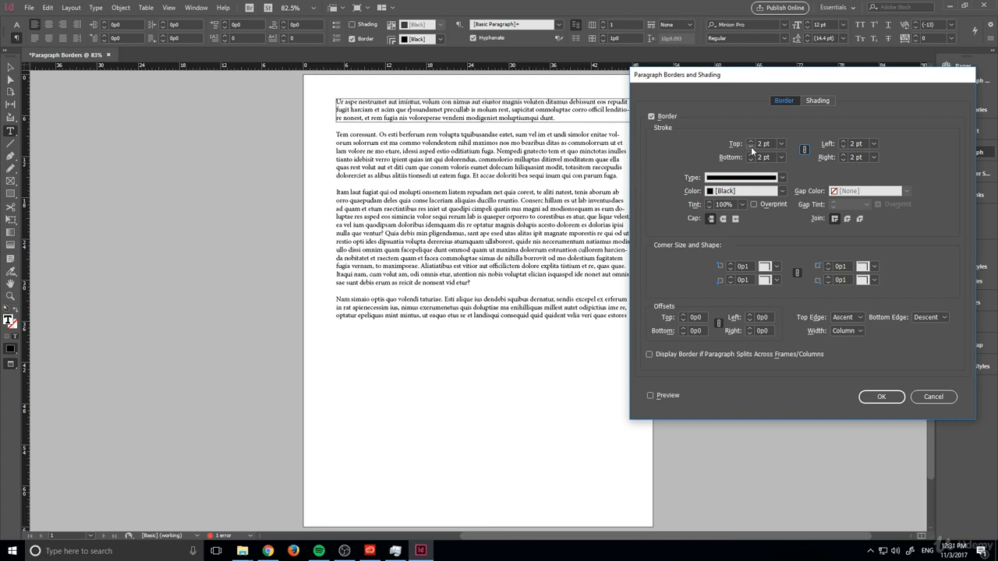
left_click(804, 150)
left_click(843, 142)
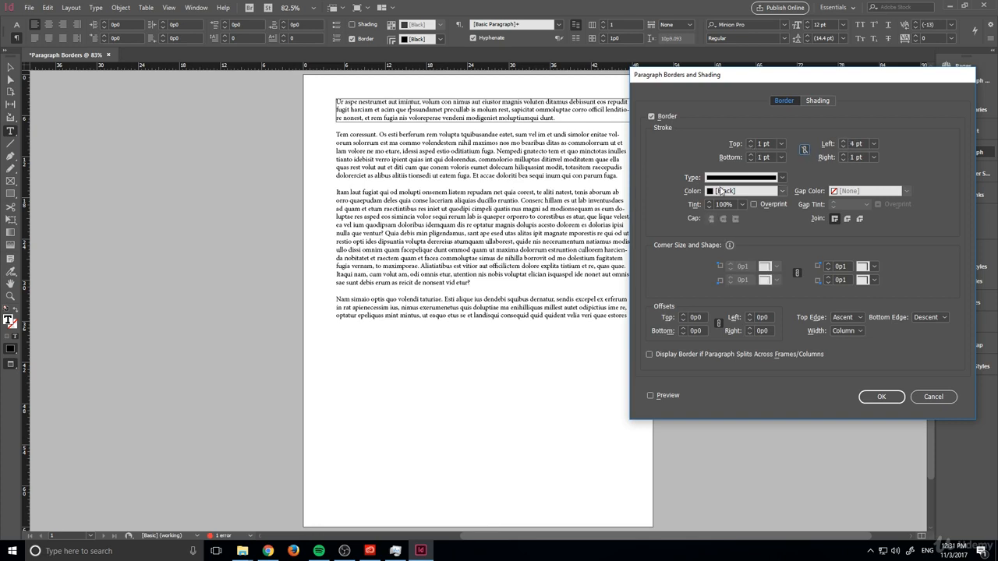
Enable the live preview and set all four border offsets to 0p3
left_click(650, 395)
left_click(749, 315)
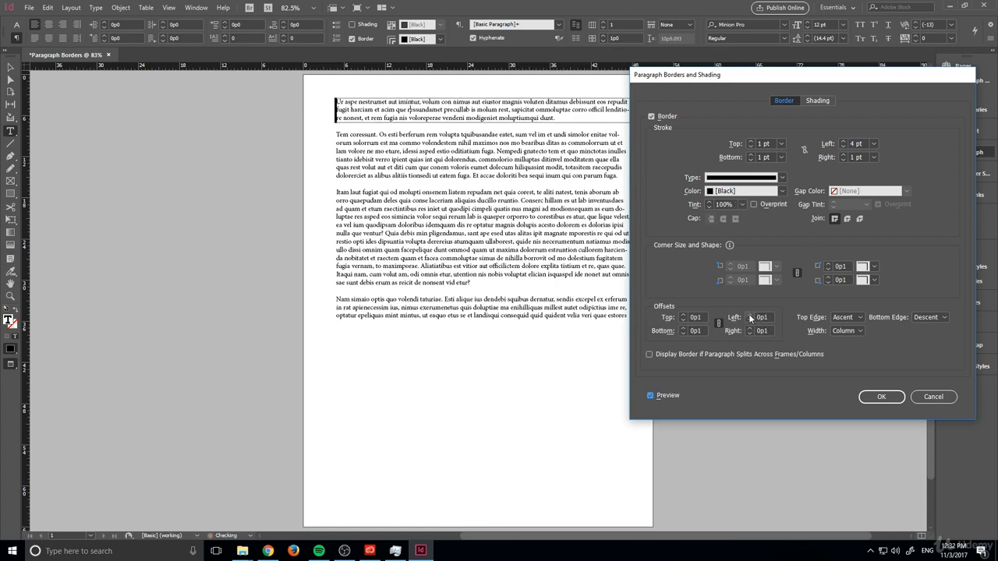
left_click(749, 315)
left_click(749, 315)
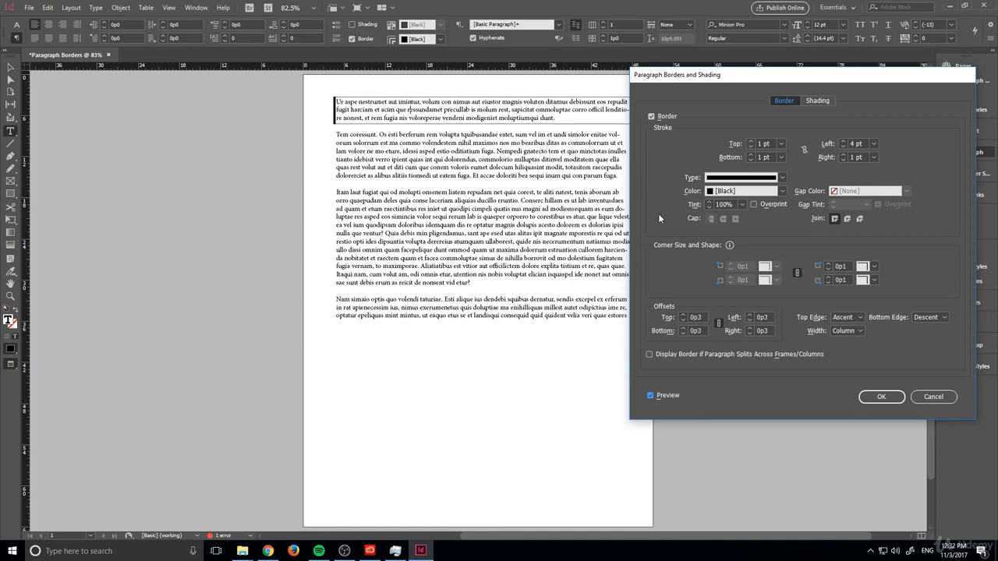
Set the border color to the red C=15 M=100 Y=100 K=0 swatch and apply the border settings
left_click(782, 177)
left_click(694, 166)
left_click(782, 191)
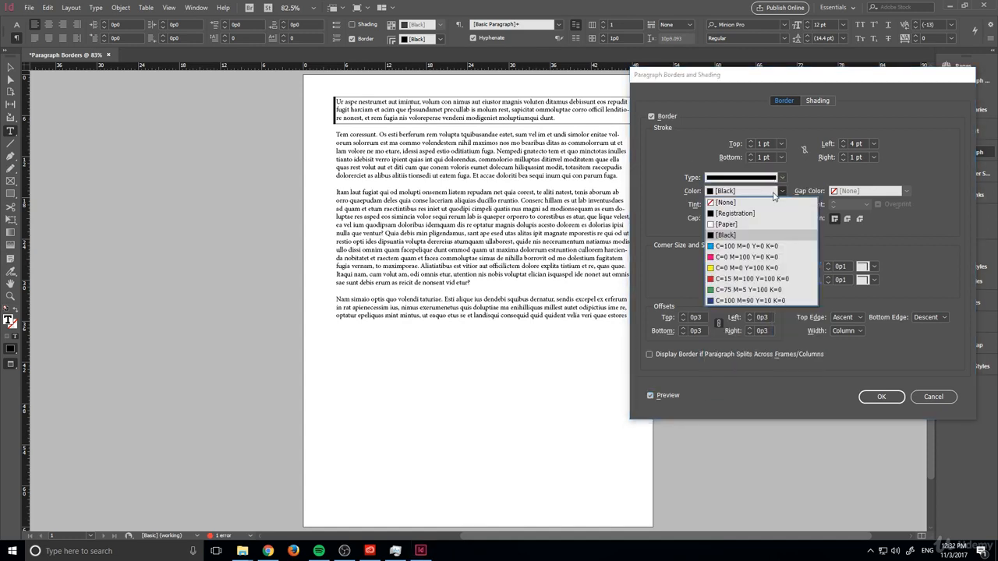
left_click(737, 280)
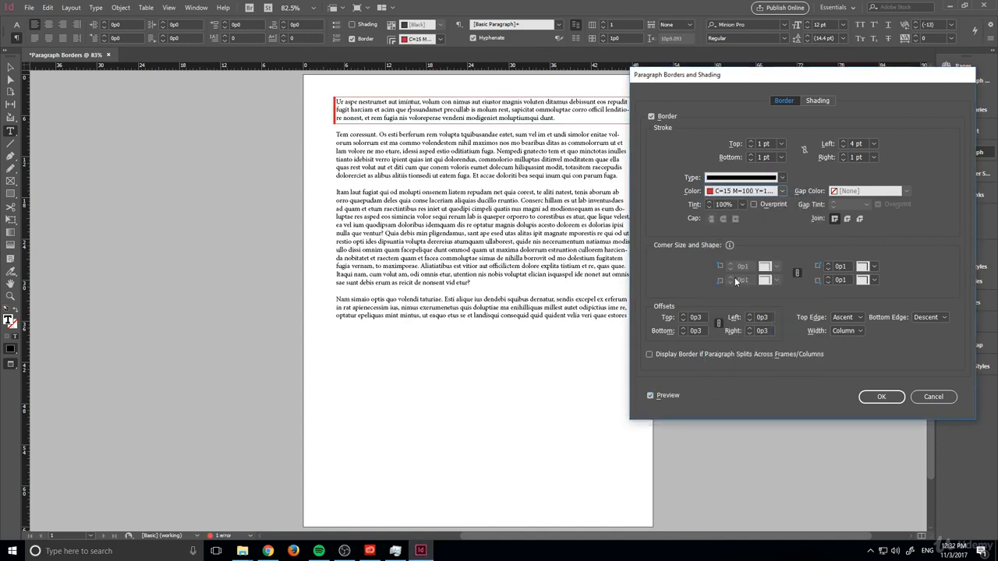
left_click(881, 397)
Change the first paragraph's font style to Bold Cond Italic
left_click_drag(555, 118, 336, 100)
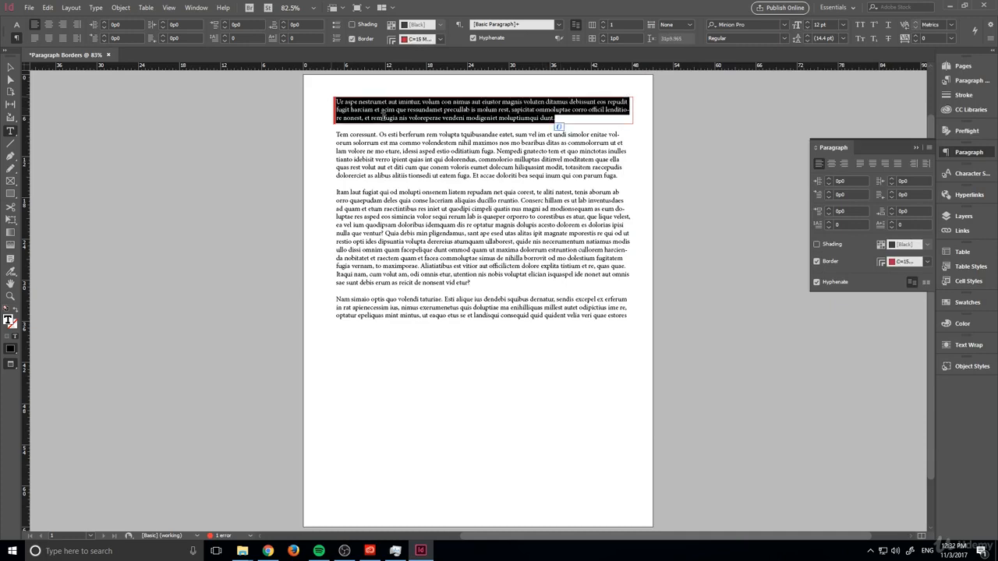
left_click(975, 173)
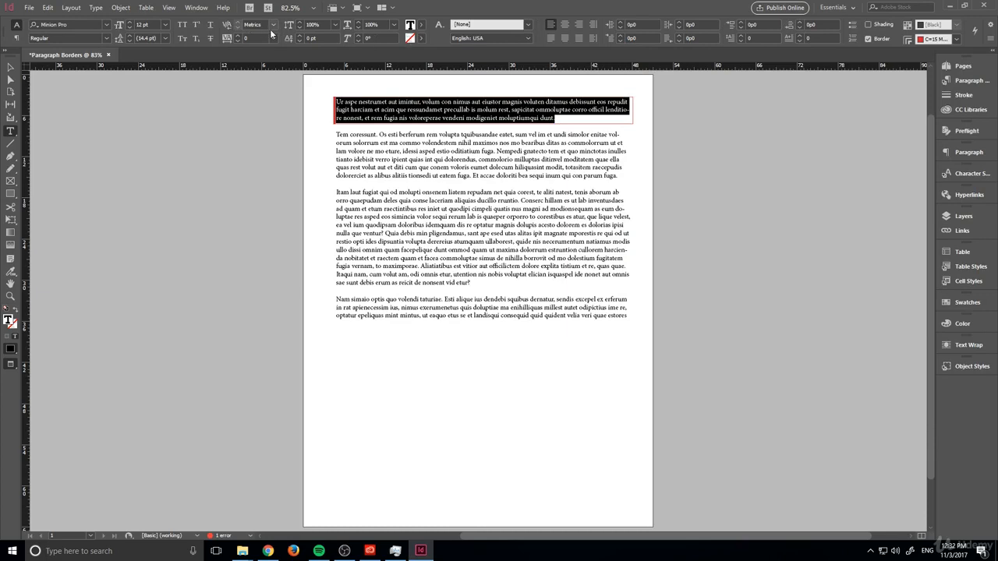
left_click(107, 37)
left_click(70, 67)
left_click(421, 208)
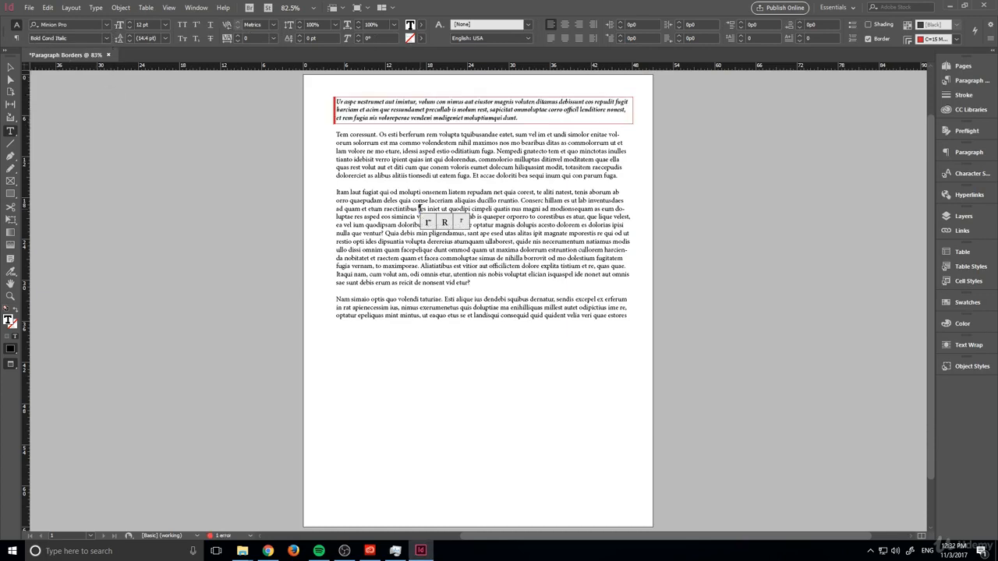
left_click(513, 127)
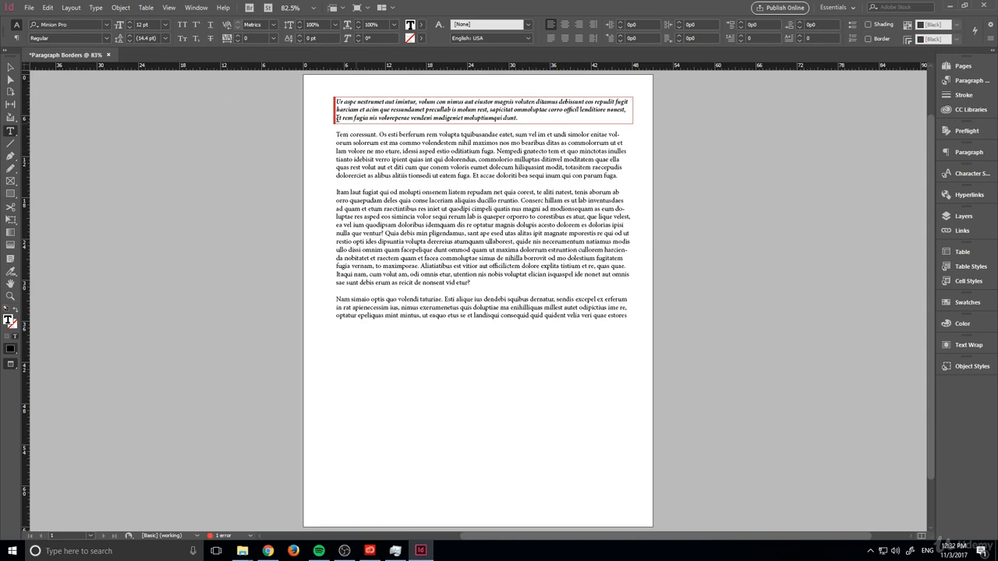
Extend the text frame's bottom edge to a frame height of about 46p1 and give the frame a 2 pt stroke
left_click(9, 69)
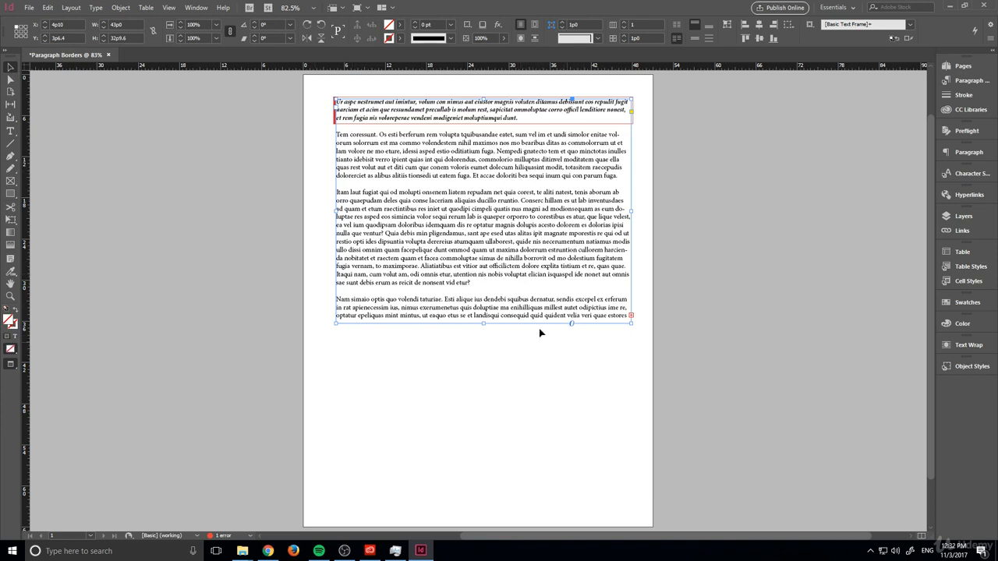
left_click_drag(485, 325, 485, 414)
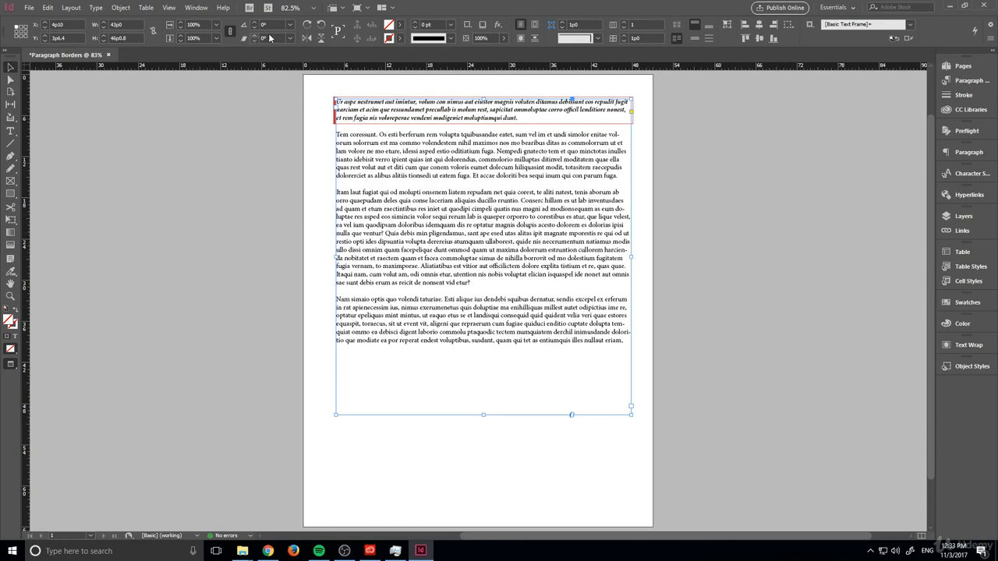
left_click(414, 22)
left_click(414, 22)
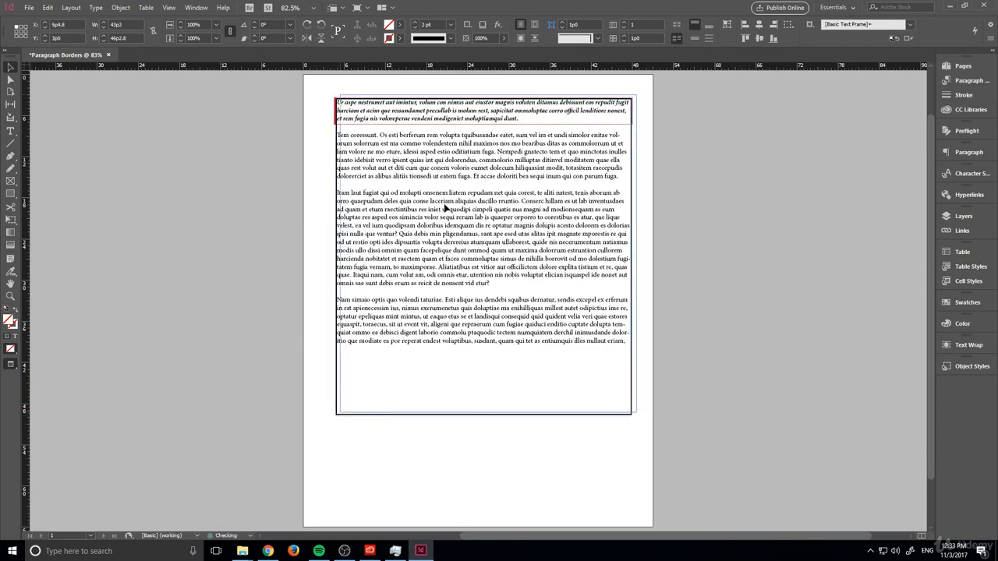
Move the text frame slightly to about X 4p10, Y 3p6.4 and deselect it
left_click(680, 230)
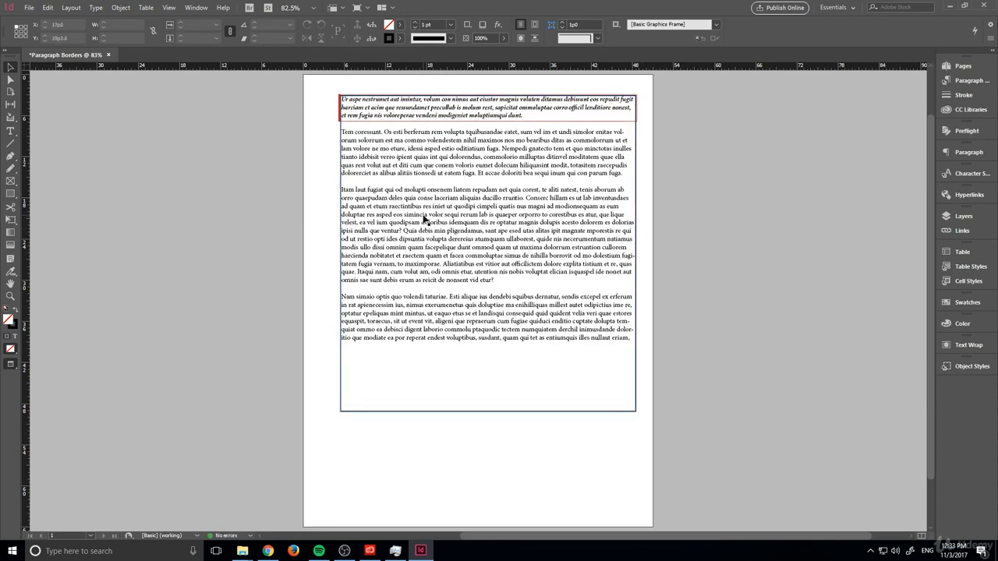
left_click_drag(426, 220, 421, 223)
left_click(707, 218)
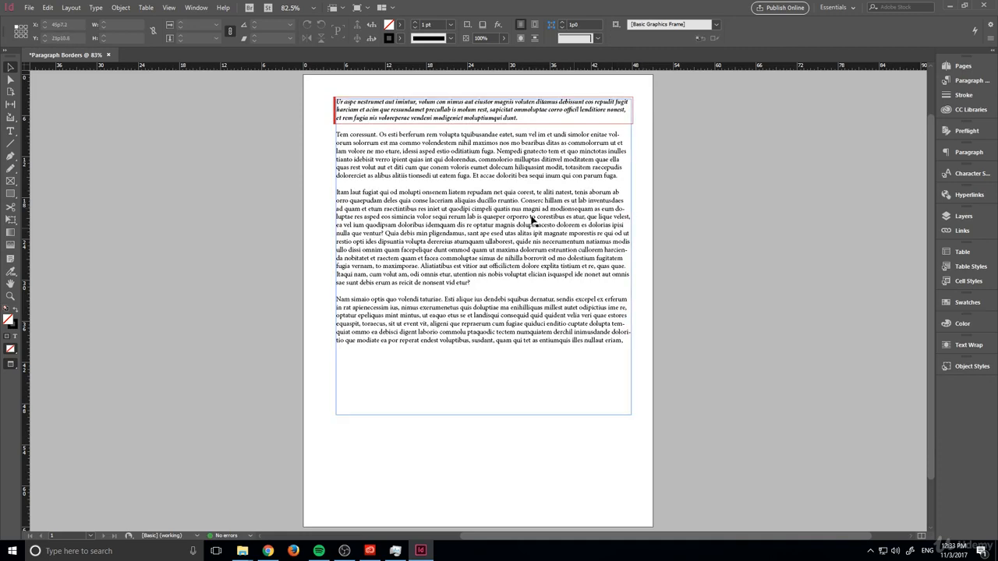
Create a new paragraph style from the formatting of the first, red-bordered paragraph
left_click(401, 123)
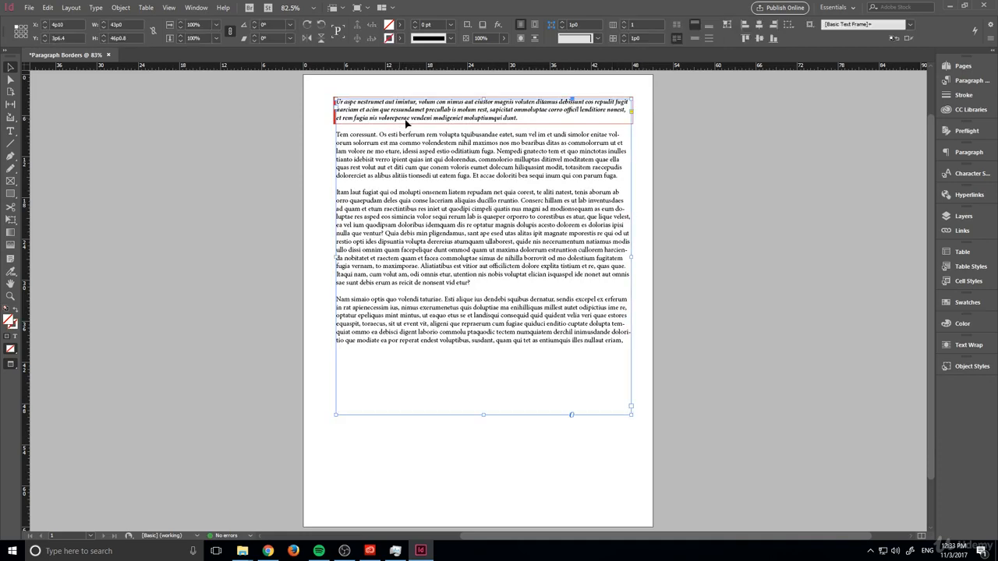
double_click(475, 250)
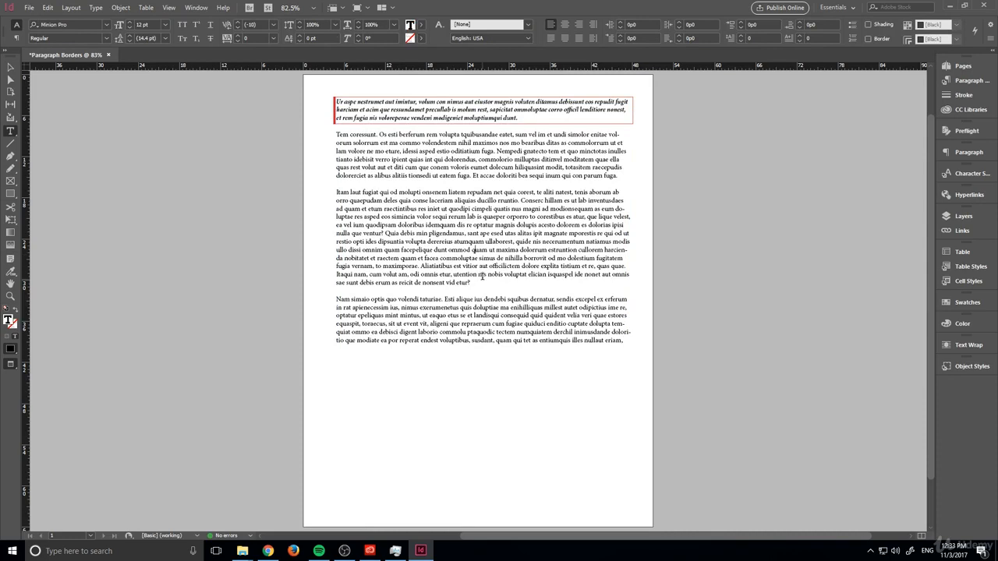
left_click(482, 125)
left_click(489, 109)
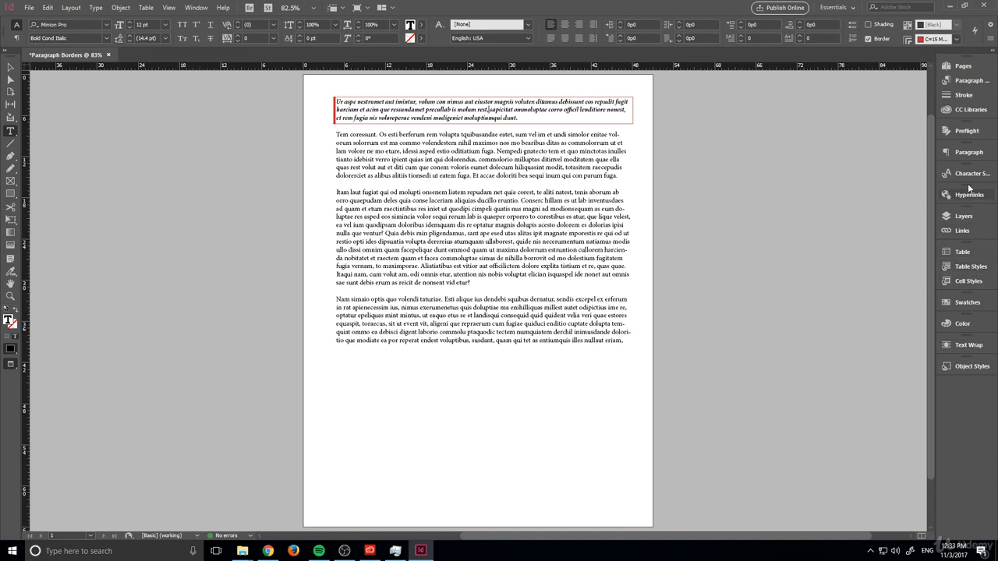
left_click(191, 9)
mouse_move(269, 230)
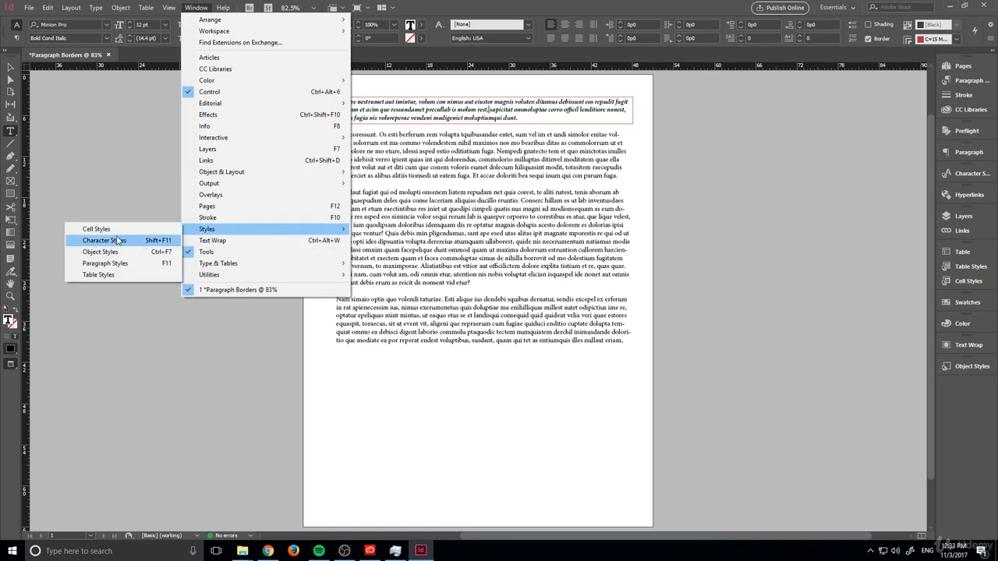
left_click(130, 263)
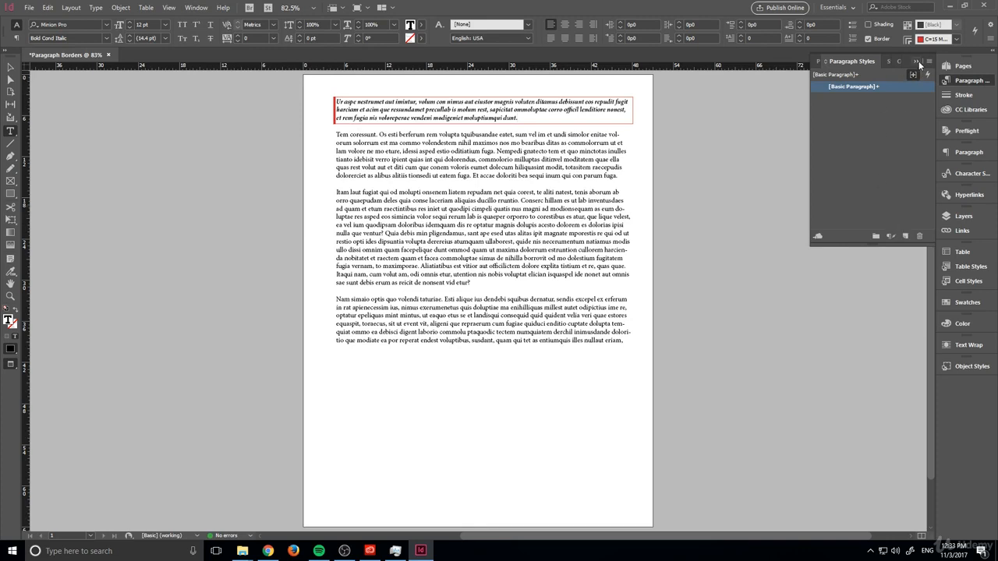
left_click(906, 236)
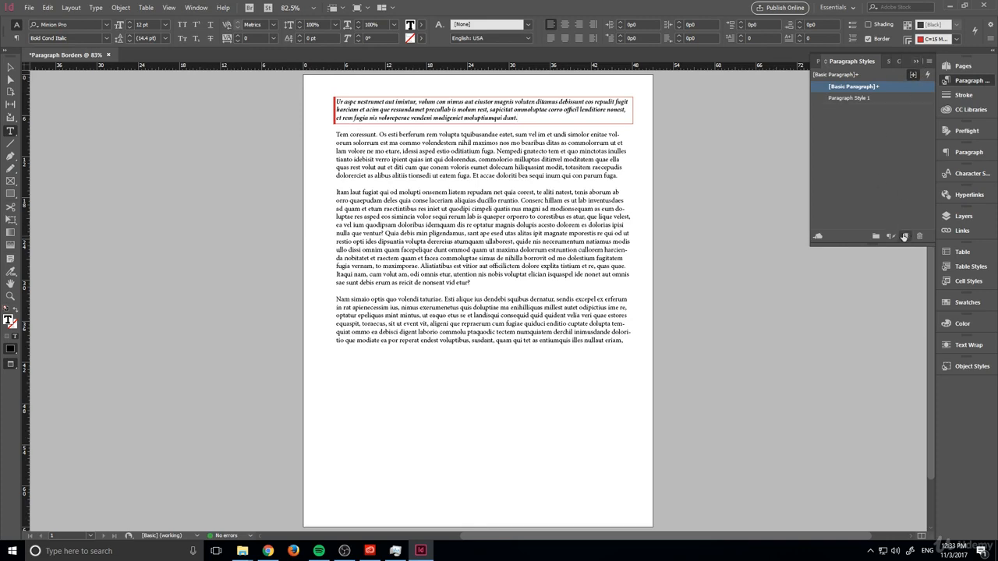
Switch the first paragraph to [Basic Paragraph] and back to Paragraph Style 1 to compare the two styles
left_click(873, 96)
left_click(867, 86)
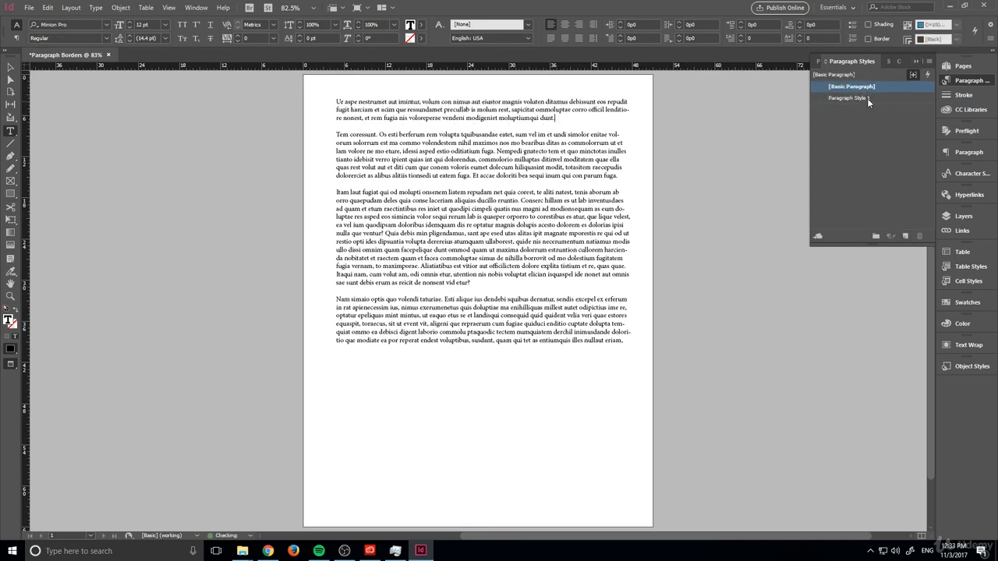
left_click(867, 98)
Try Paragraph Style 1 on the third paragraph, starting with "Itam laut fugiat", and undo it
left_click(443, 224)
left_click(859, 99)
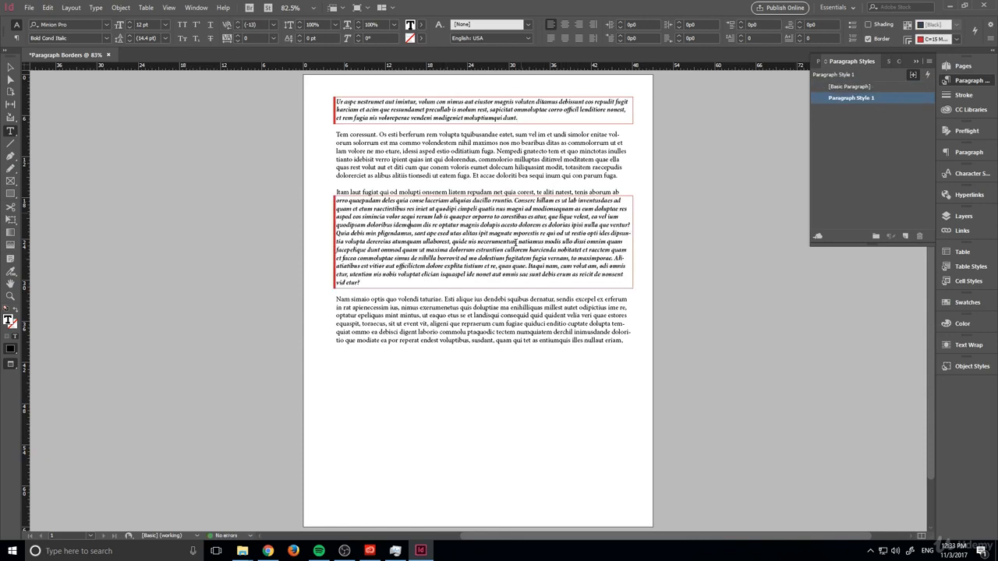
key("ctrl+z")
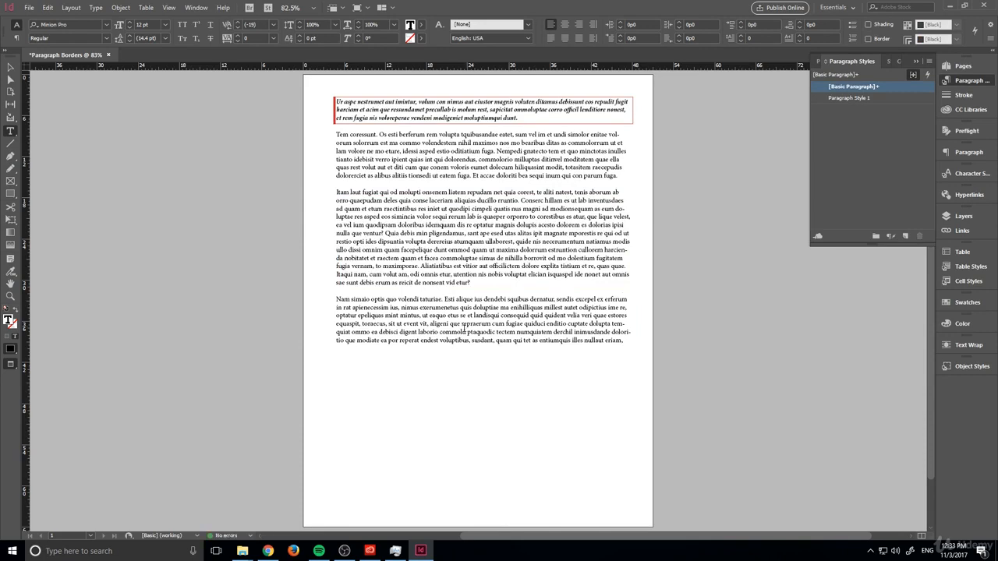
Apply Paragraph Style 1 to the last paragraph and leave text editing with the Selection tool
left_click(856, 96)
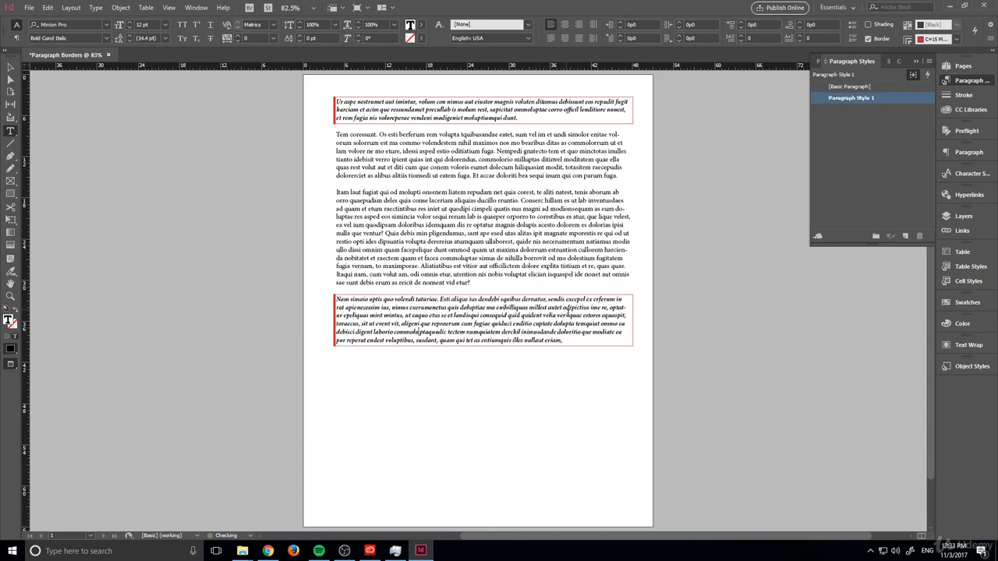
left_click(607, 332)
left_click(10, 67)
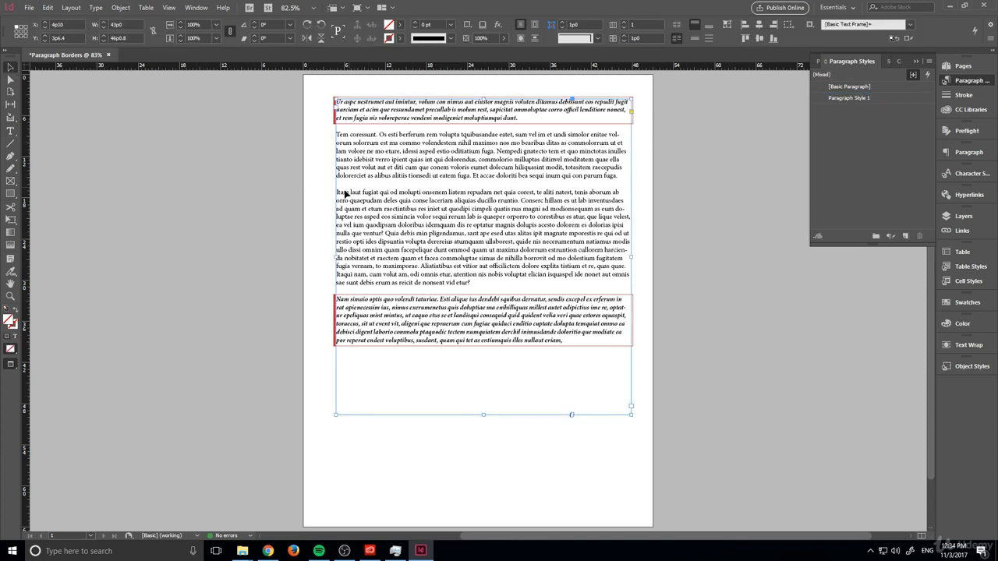